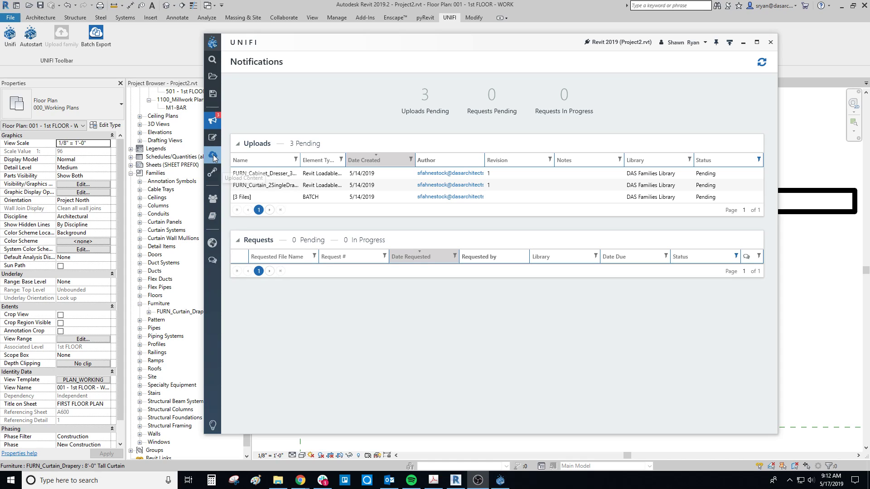
Step: Open UNIFI's page for uploading content and move its window clear of the floor plan
left_click(213, 156)
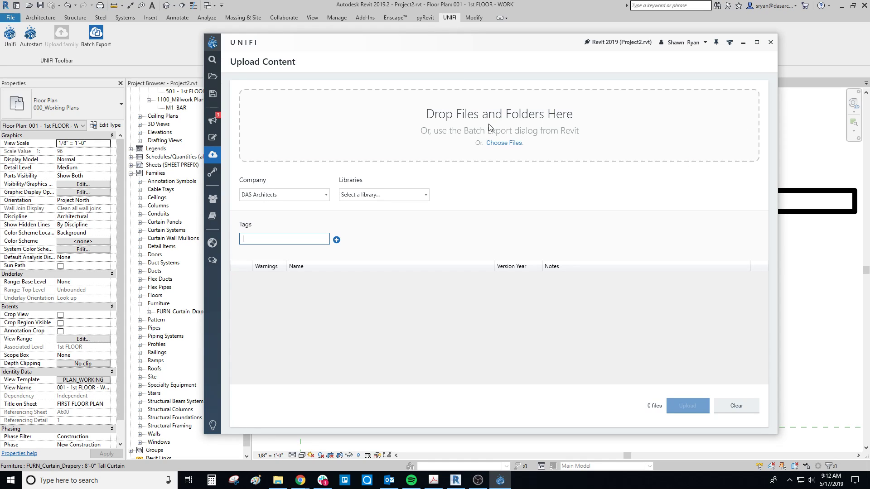
left_click_drag(466, 45, 466, 0)
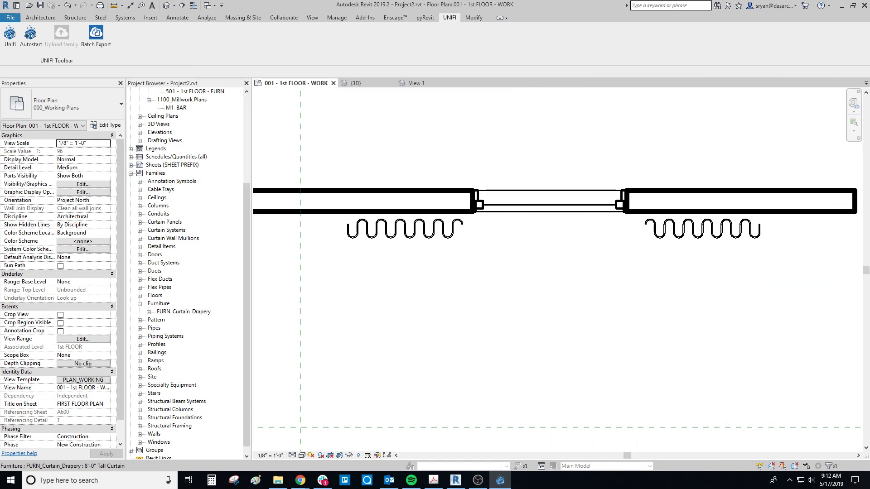
Step: Open the FURN_Curtain_Drapery family from the curtain placed in the 1st floor plan for editing
left_click(461, 239)
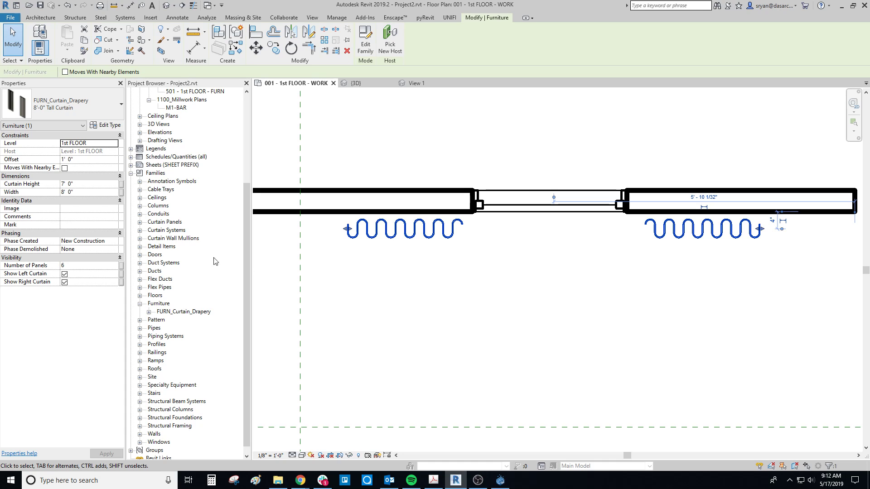
left_click(15, 19)
left_click(452, 148)
double_click(432, 225)
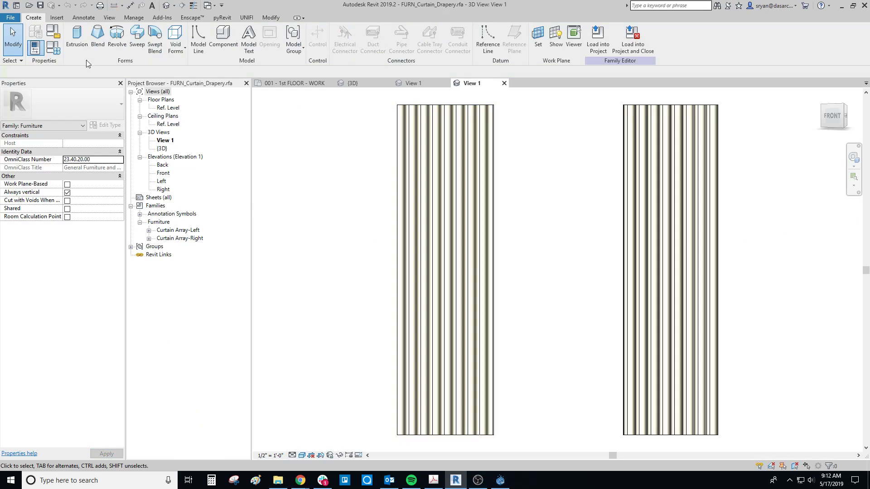
left_click(10, 17)
mouse_move(42, 127)
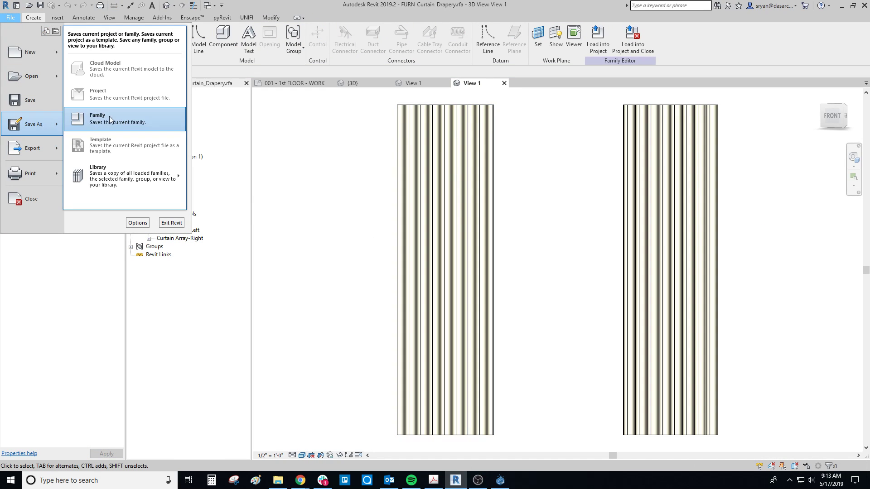
left_click(106, 120)
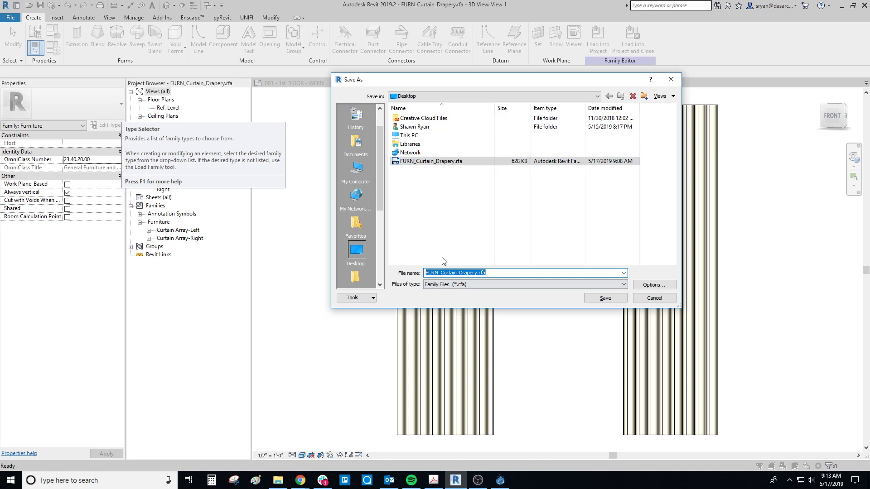
left_click(640, 298)
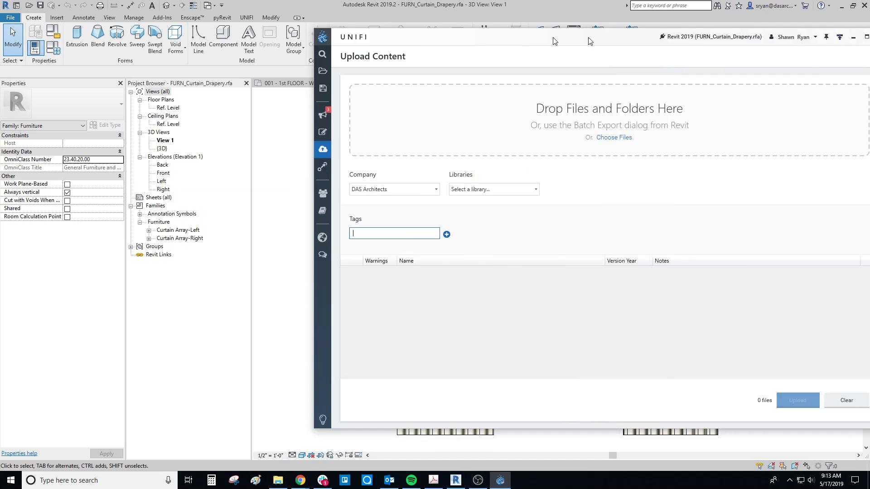
Step: Add the FURN_Curtain_Drapery family file from the Desktop folder to the UNIFI upload list
left_click_drag(589, 41, 356, 36)
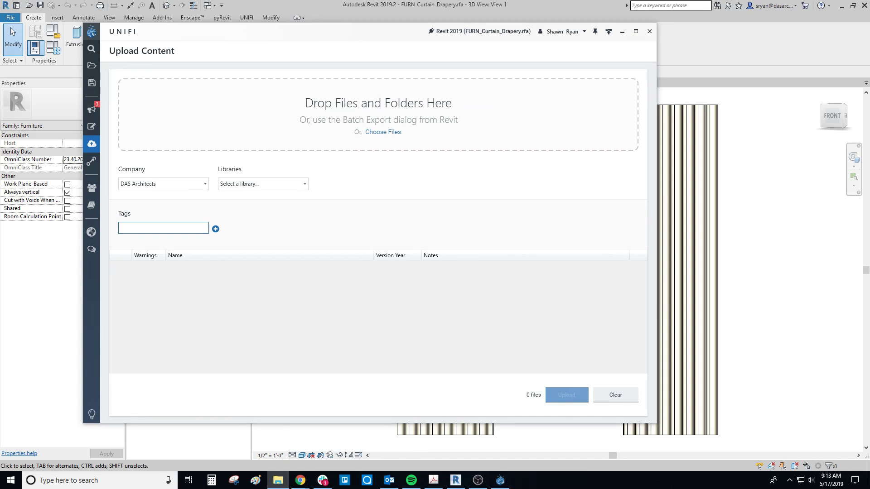
left_click_drag(869, 58, 794, 48)
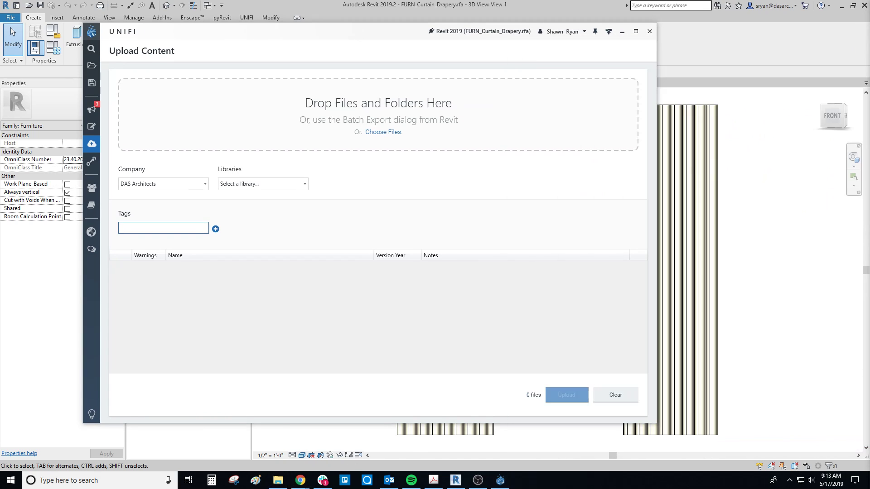
left_click_drag(739, 28, 748, 80)
left_click_drag(500, 186, 246, 114)
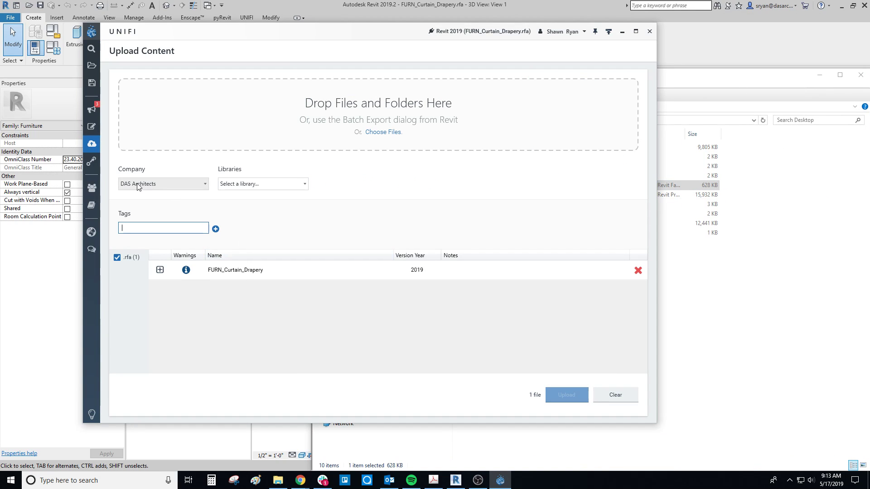
Step: Choose DAS Families Library as the destination library for the drapery upload
left_click(247, 183)
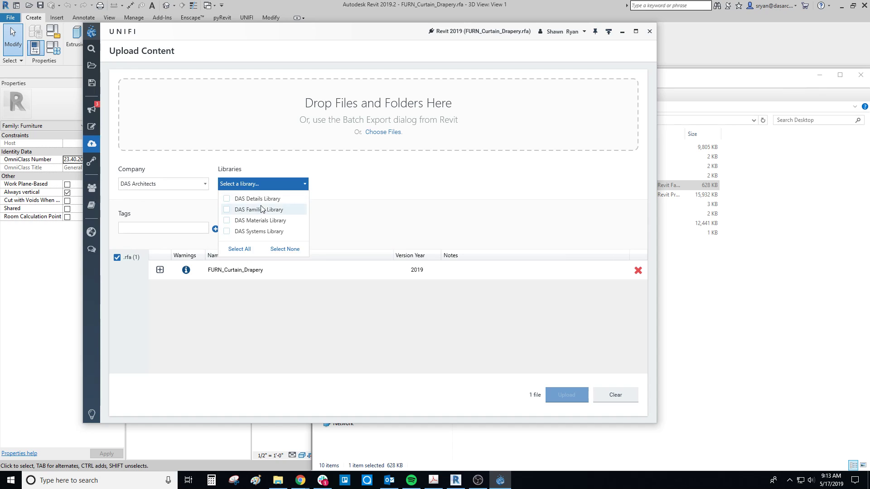
left_click(226, 210)
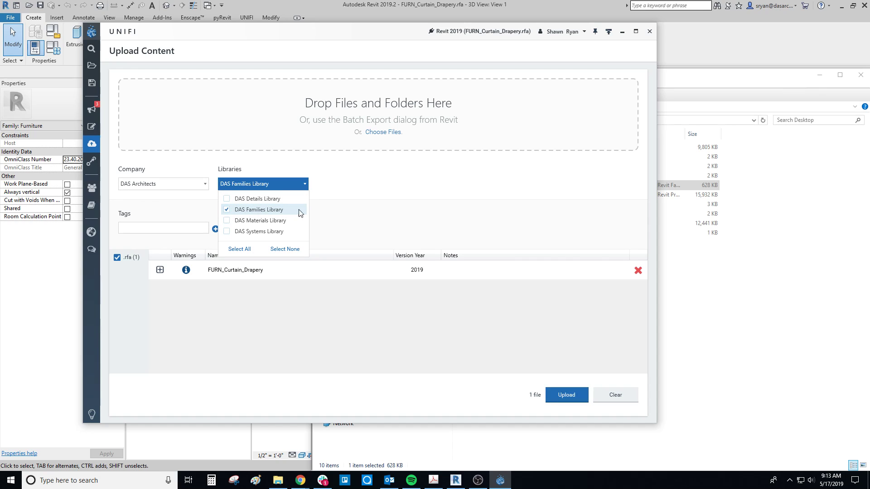
left_click(323, 205)
Step: Enter the tags Furniture and Drapery for the drapery file, and clear the upload list instead of uploading
left_click(151, 228)
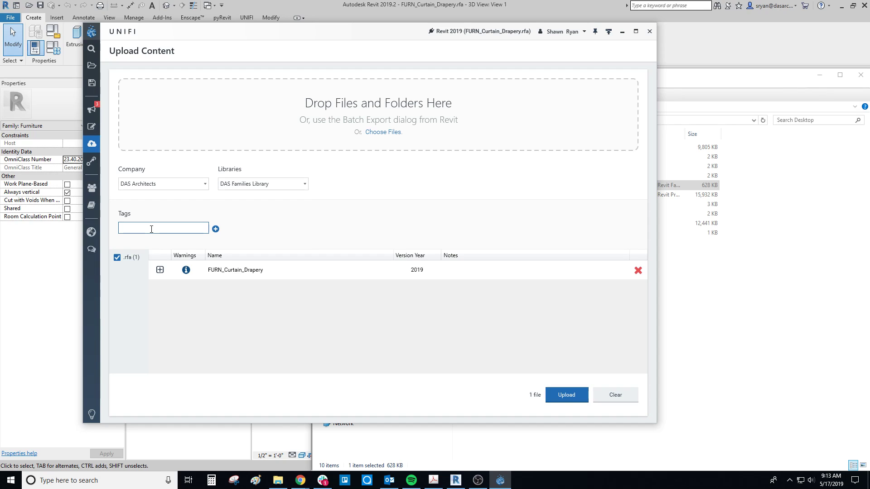
type("Funtnityure")
key("BackSpace")
type("ure")
key("Return")
type("Drapery")
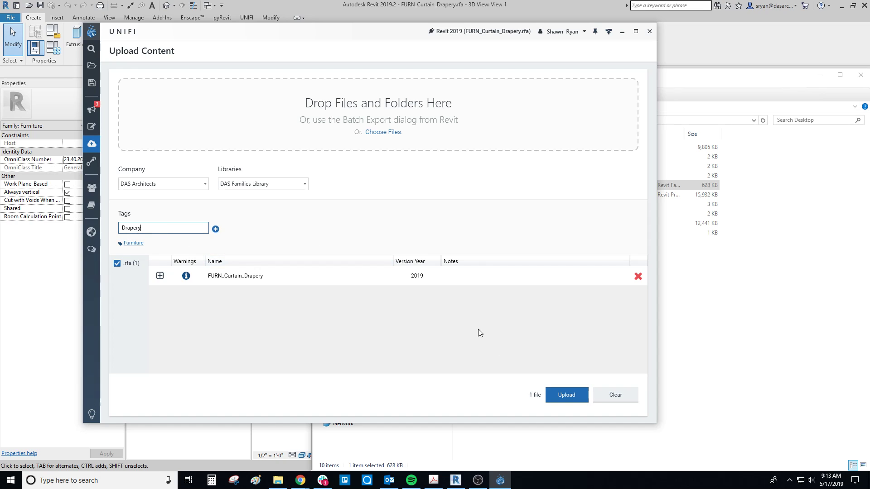
left_click(619, 397)
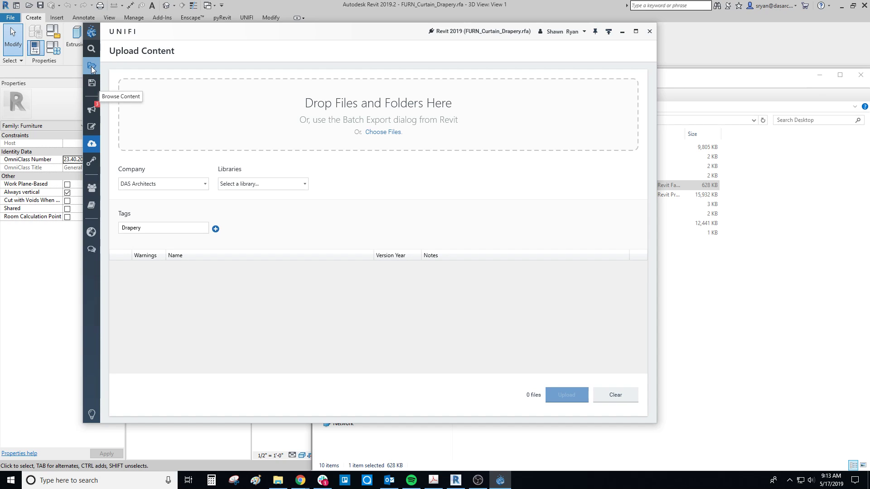
Step: Open the pending FURN_Cabinet_Dresser_36x36x22 upload from the UNIFI notifications
left_click(92, 109)
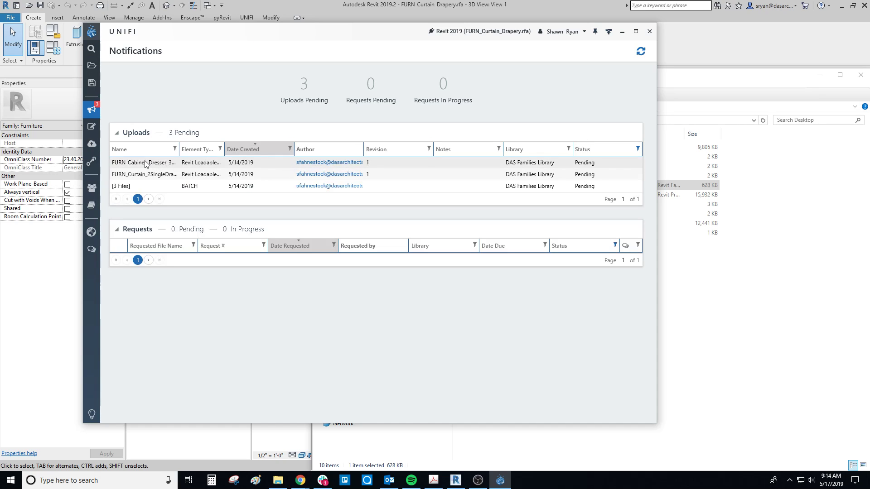
left_click_drag(344, 38, 372, 34)
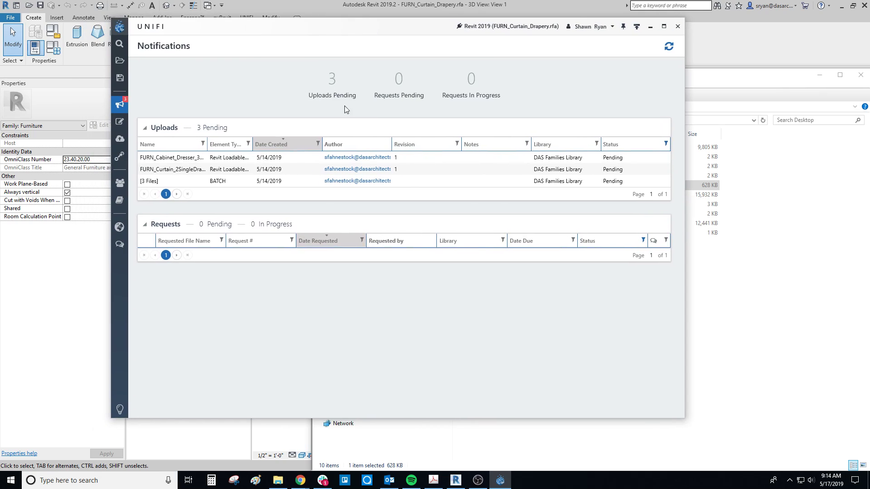
left_click(185, 161)
double_click(180, 157)
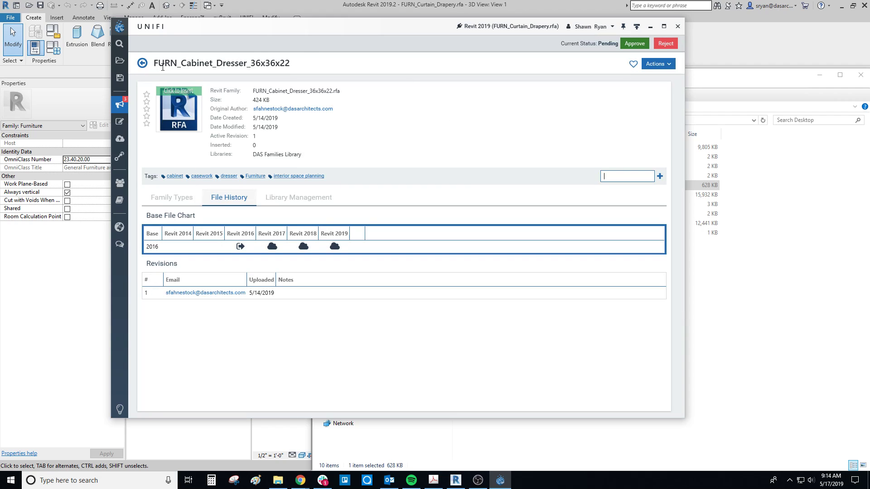
Step: Review the pending dresser upload's name, family file name, file size and assigned library
left_click_drag(159, 62, 279, 66)
left_click(258, 65)
left_click_drag(362, 26, 429, 33)
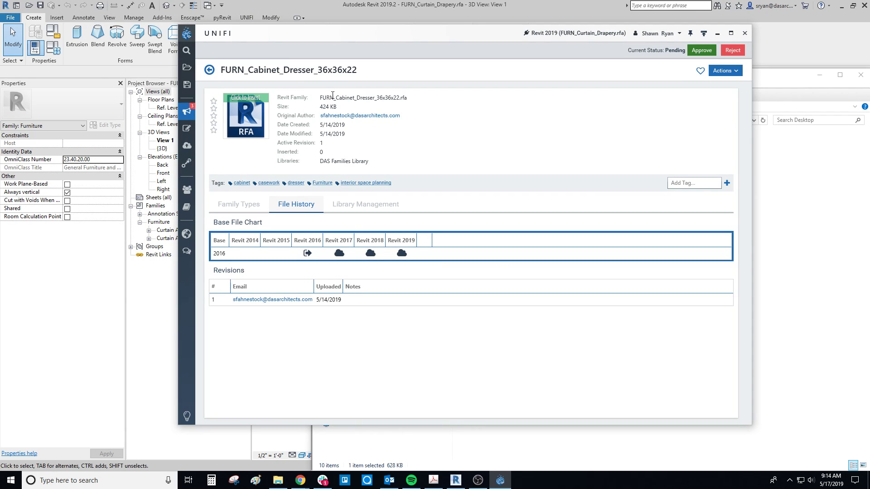
left_click_drag(322, 98, 416, 100)
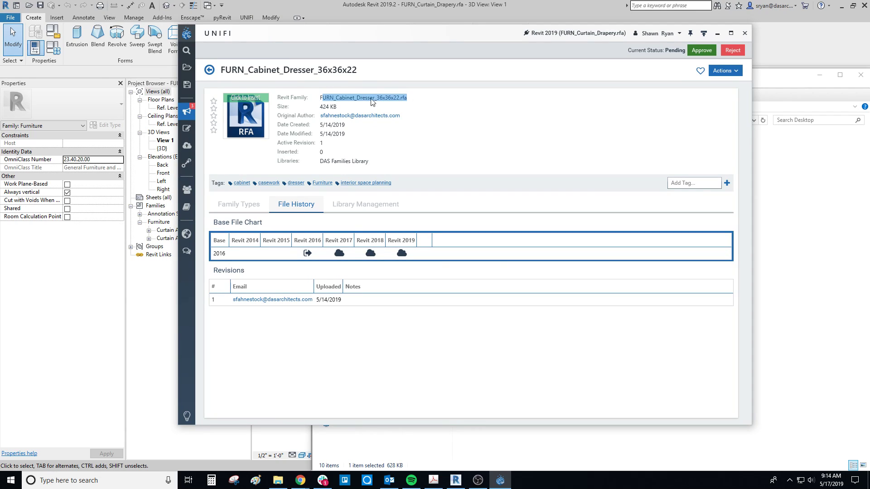
left_click(322, 99)
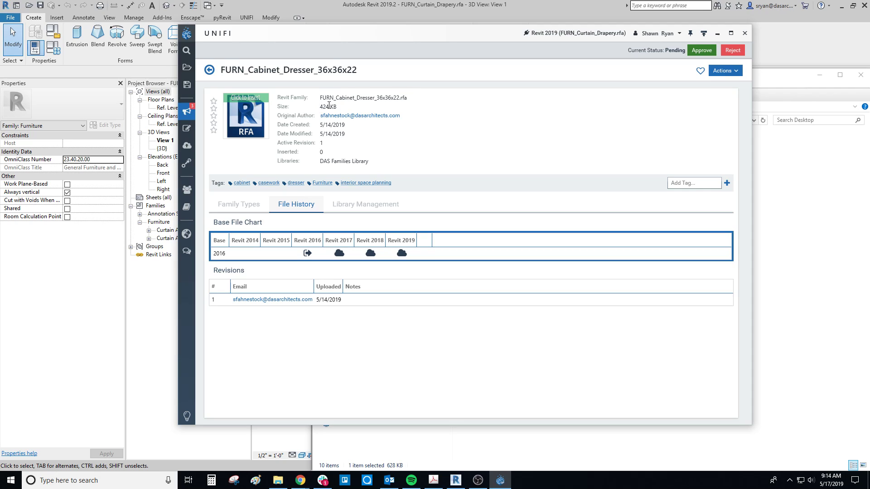
left_click_drag(337, 106, 322, 107)
left_click(323, 106)
left_click_drag(338, 107, 319, 107)
left_click(321, 107)
left_click_drag(372, 162, 323, 163)
left_click(362, 163)
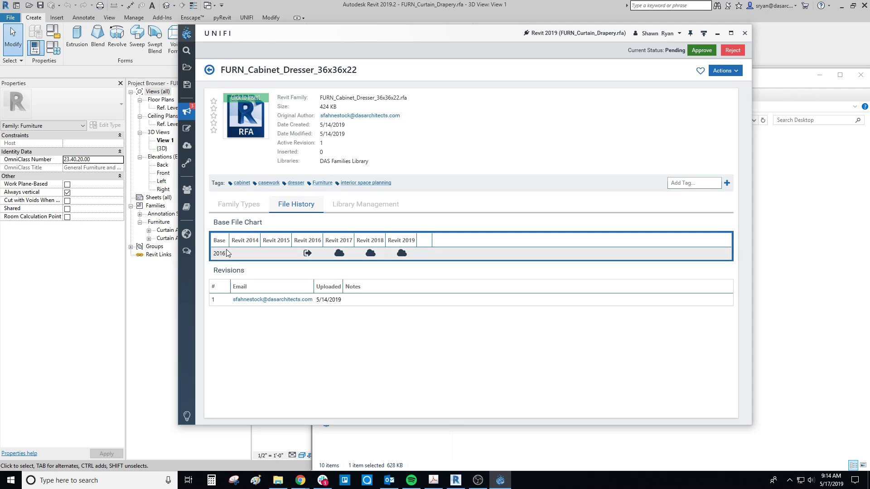
left_click_drag(397, 31, 461, 35)
left_click(315, 125)
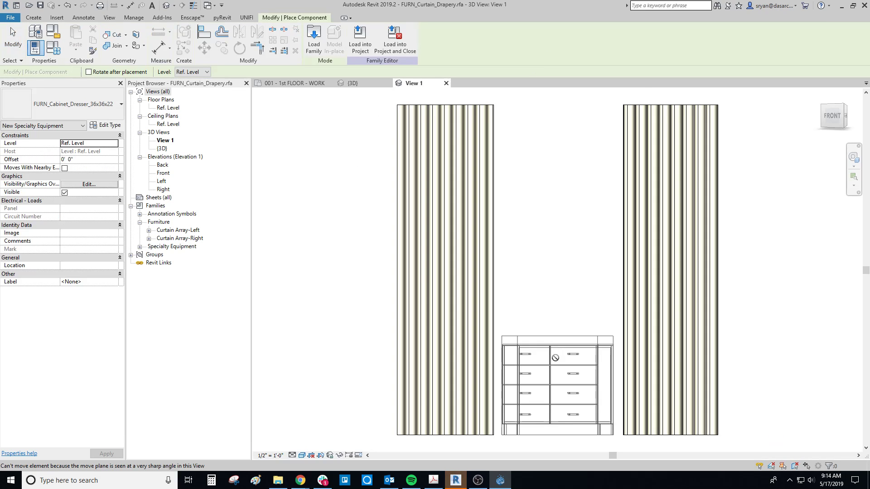
scroll(543, 328, "down", 1)
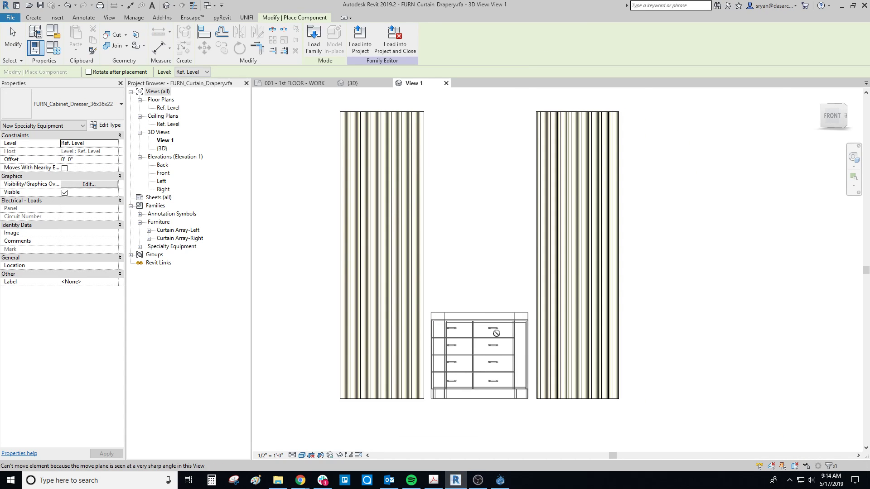
key("Escape")
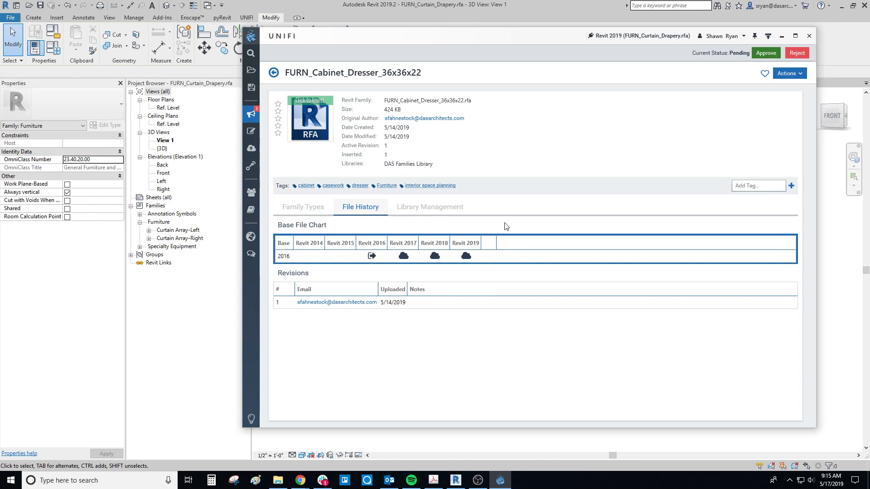
Step: Place FURN_Cabinet_Dresser_36x36x22 in the 1st floor working plan, beside the wall and about 6'-9" from the vertical reference plane, and select it
left_click(294, 82)
scroll(482, 326, "down", 3)
left_click(461, 325)
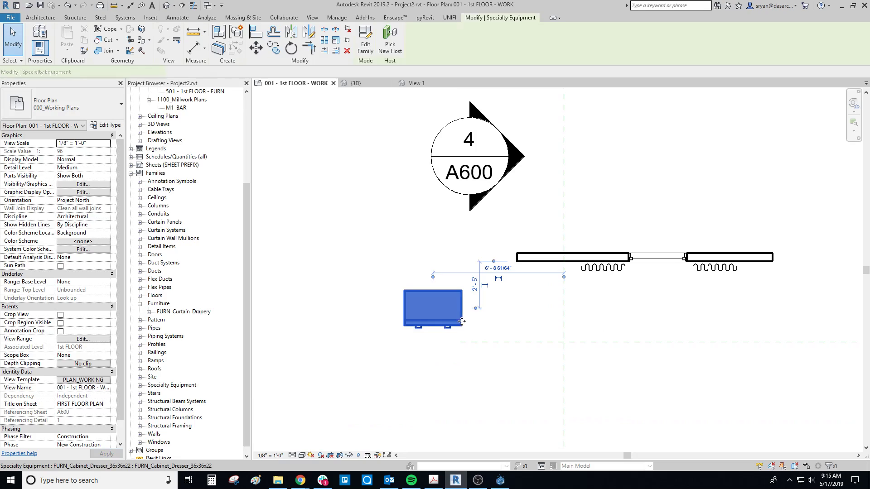
scroll(508, 296, "up", 2)
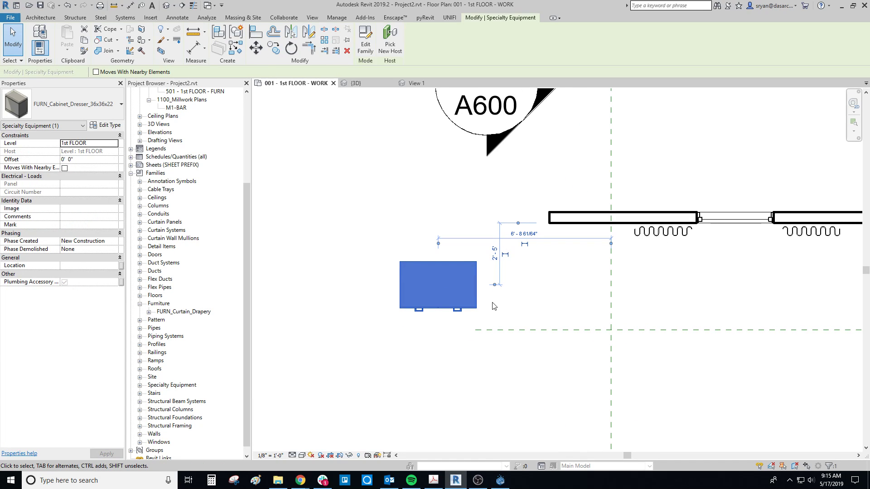
middle_click_drag(478, 323, 493, 303)
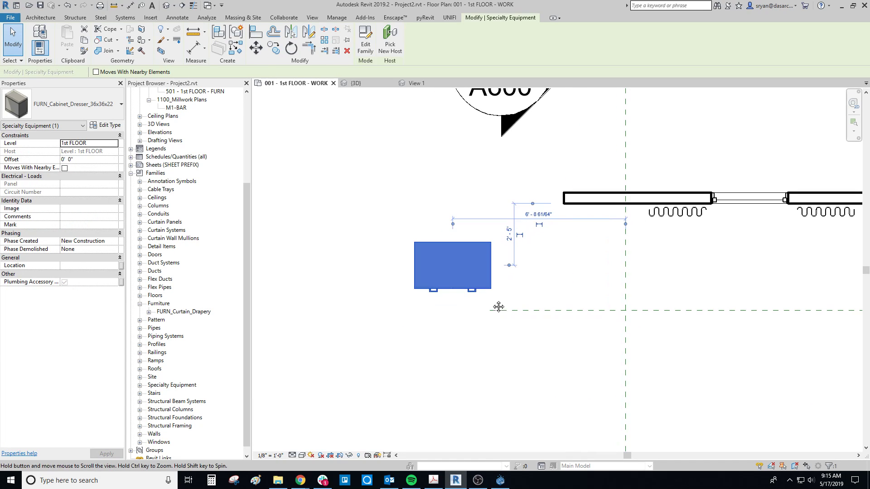
Step: Examine the placed dresser in the default 3D view and check its category in the instance properties
left_click(166, 5)
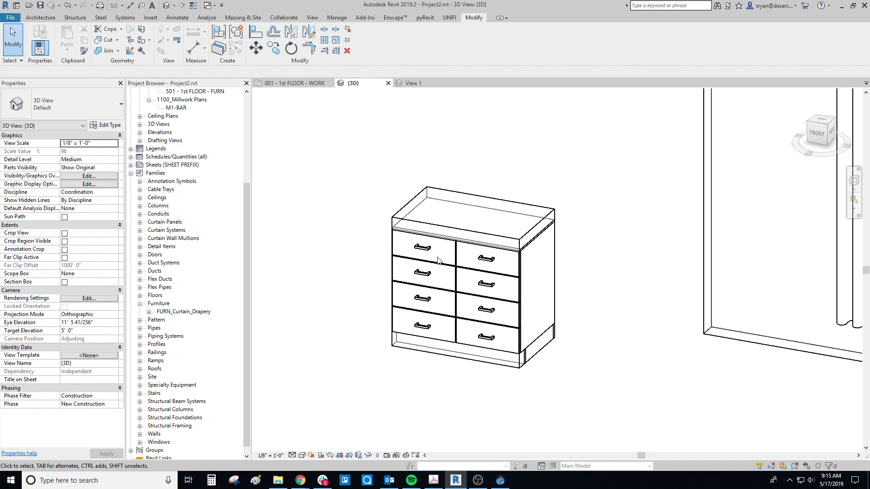
left_click(503, 246)
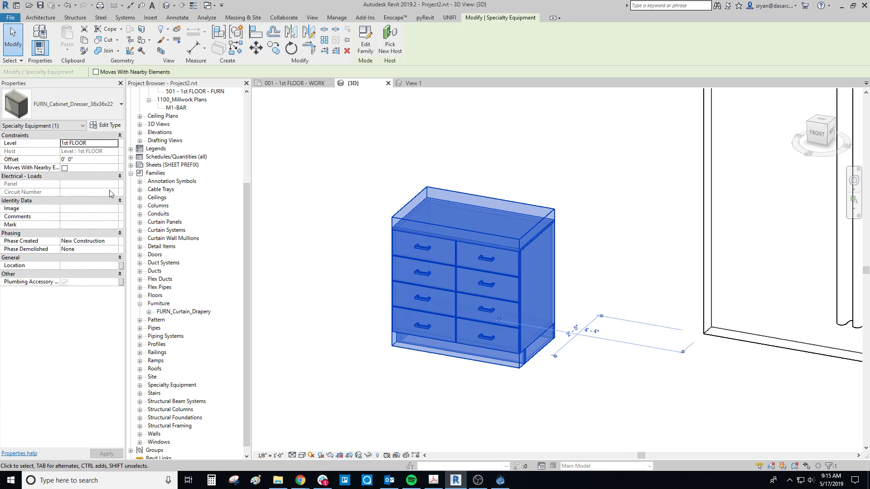
left_click(39, 126)
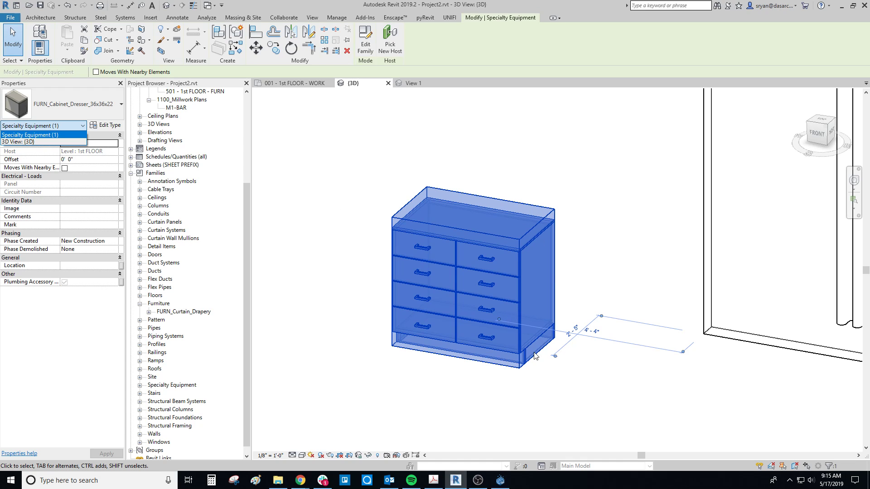
left_click(542, 289)
left_click(608, 255)
middle_click_drag(618, 252, 576, 263)
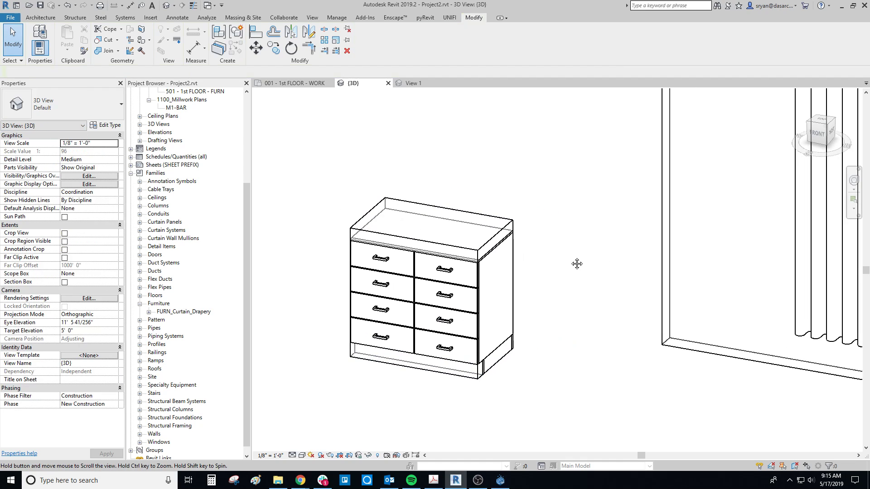
left_click(493, 246)
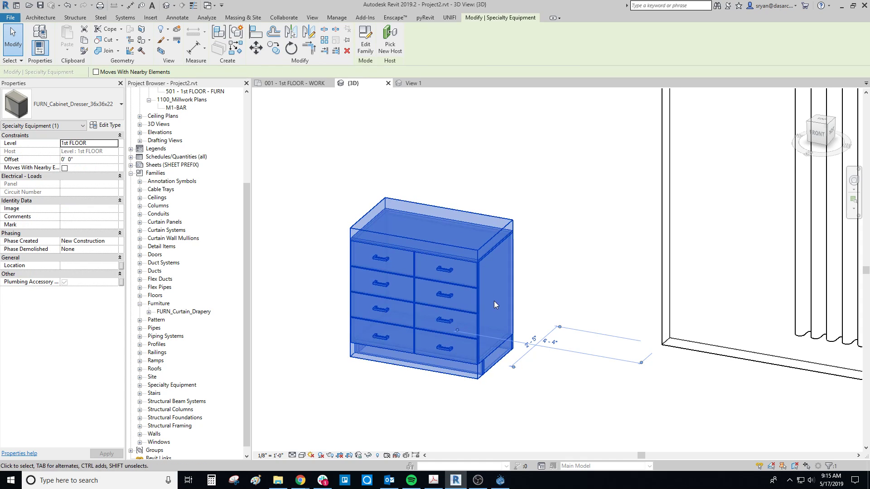
middle_click_drag(491, 300, 455, 289)
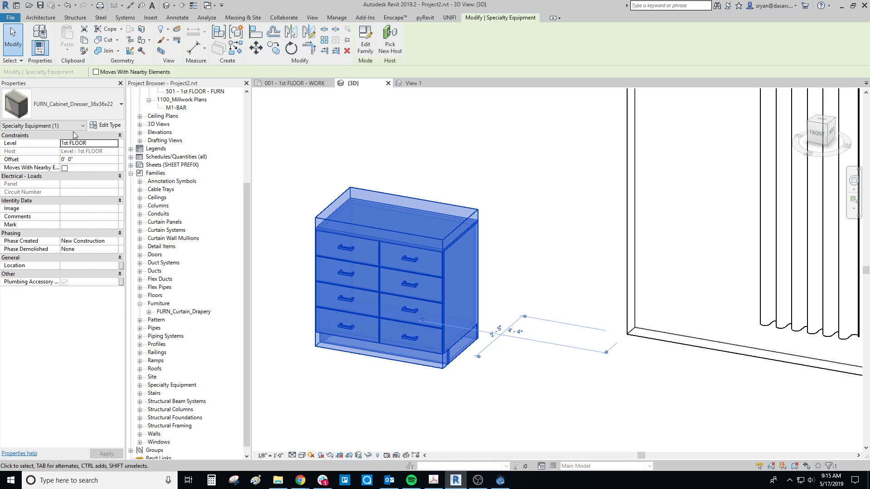
Step: Open the placed dresser's family for editing and change its family category to Furniture
left_click(365, 41)
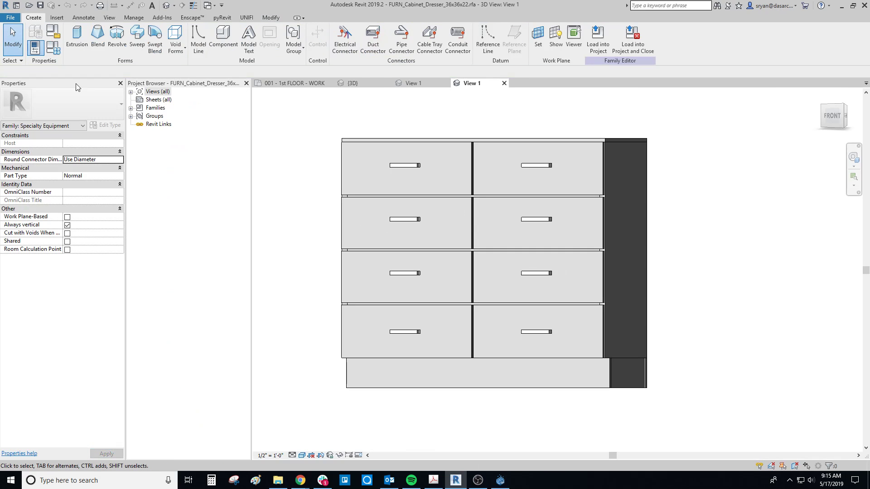
left_click(52, 34)
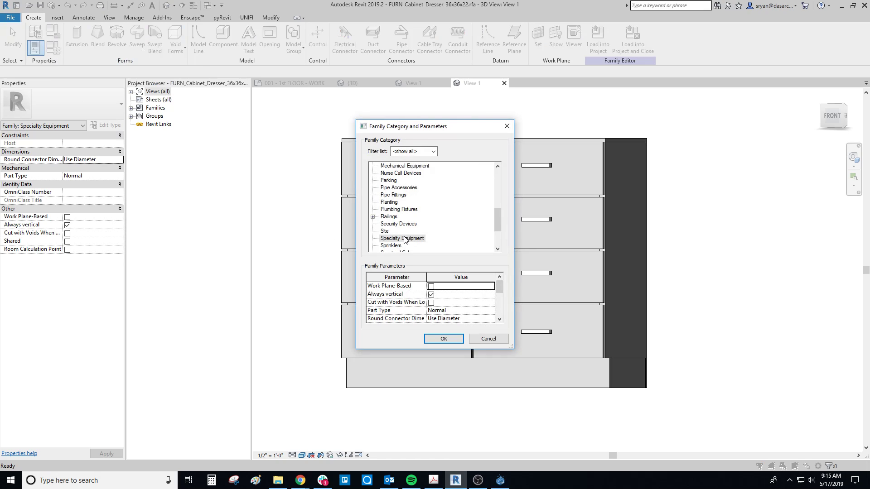
scroll(398, 243, "up", 3)
left_click(393, 174)
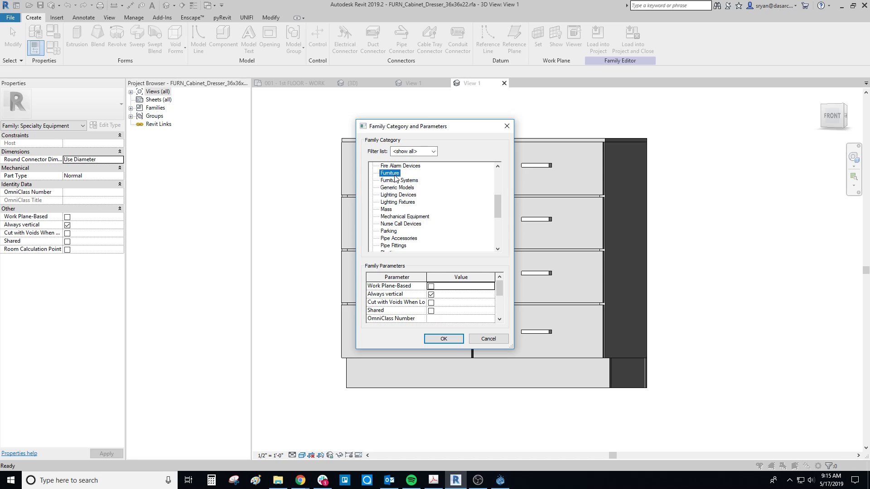
left_click(443, 339)
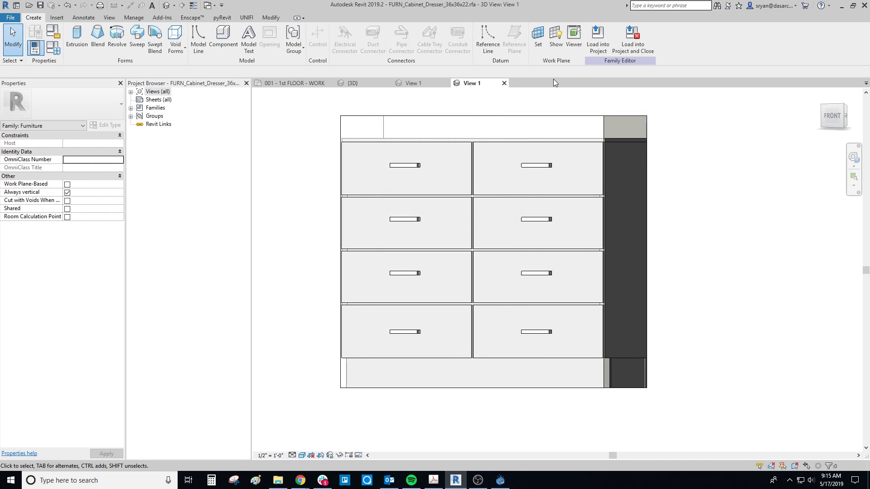
left_click(10, 17)
mouse_move(27, 123)
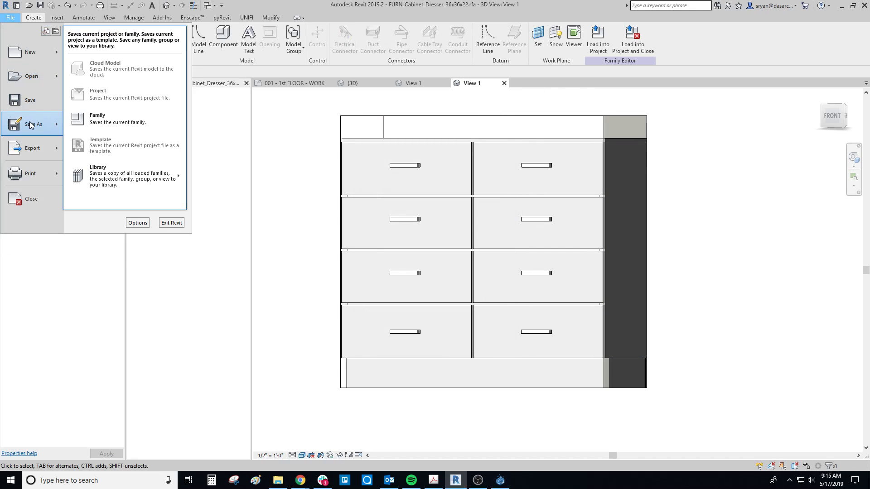
left_click(94, 119)
left_click(607, 303)
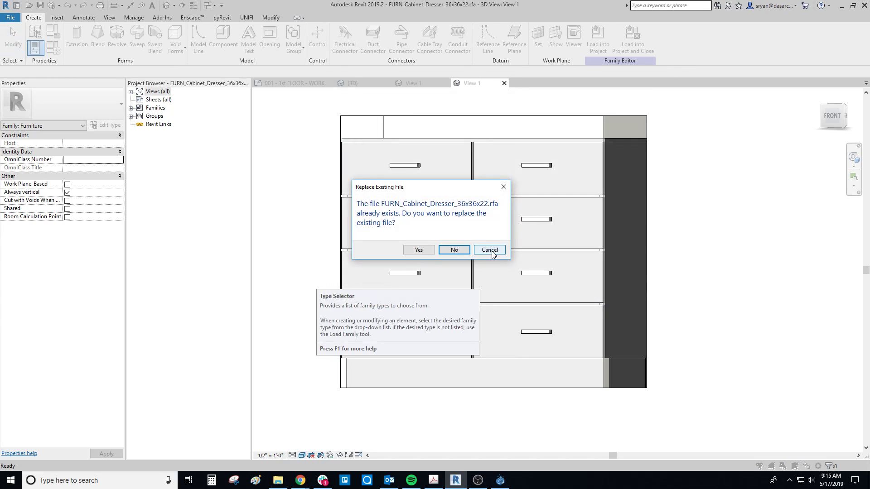
left_click(492, 252)
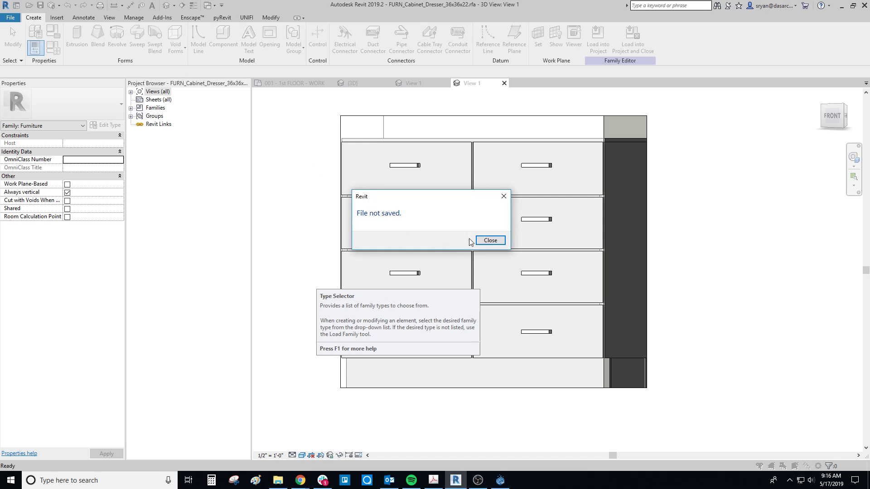
left_click(488, 240)
Step: Save the edited family to the Desktop as FURN_Cabinet_Dresser_36x36x22.rfa
left_click(10, 17)
mouse_move(43, 122)
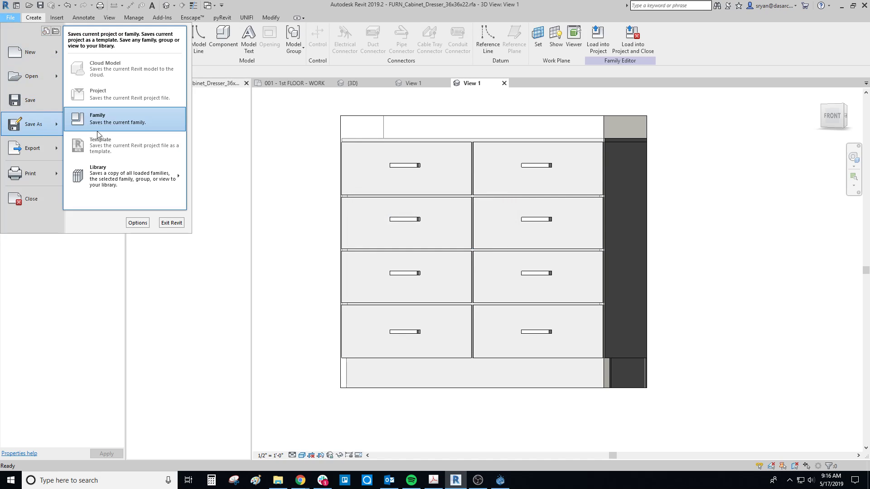
left_click(107, 125)
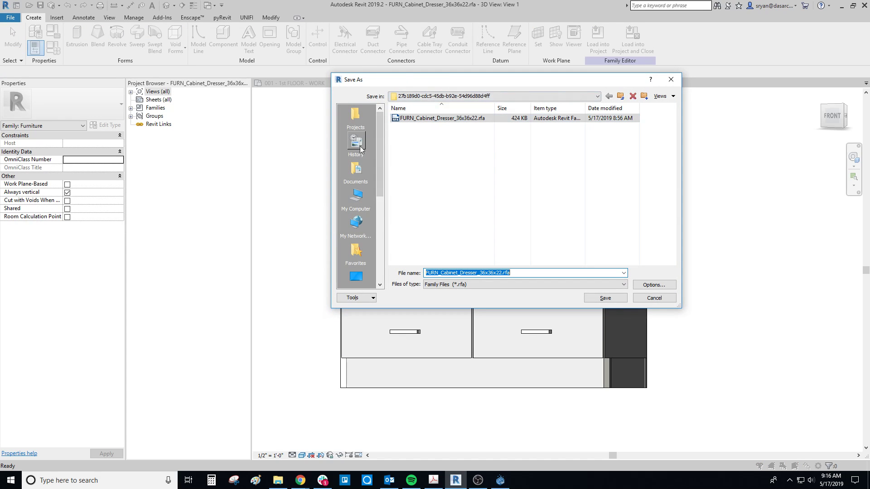
left_click(361, 282)
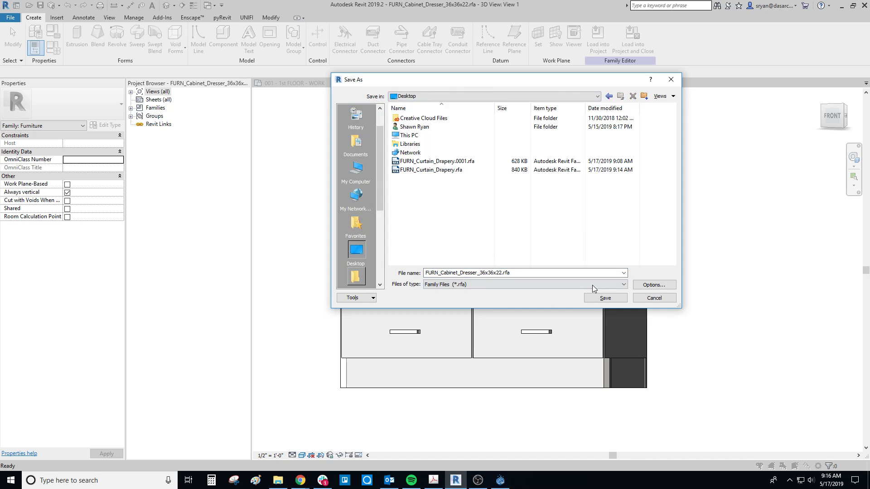
left_click(603, 298)
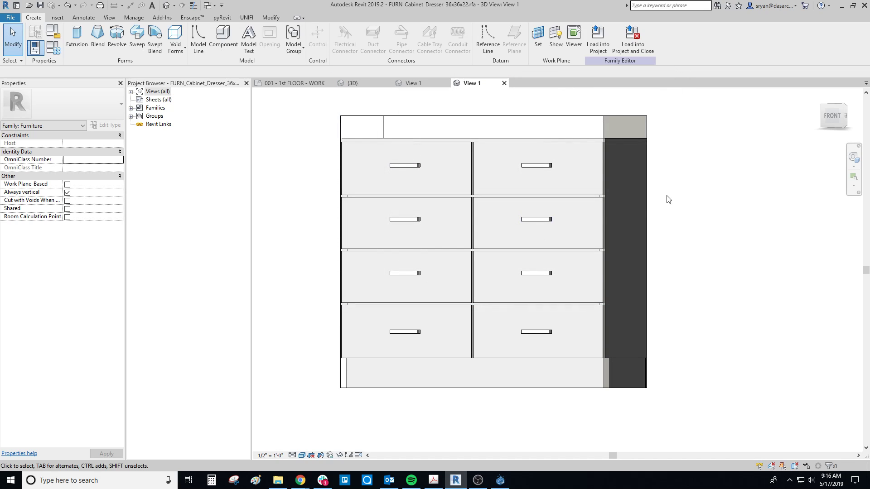
Step: Switch to UNIFI and upload FURN_Cabinet_Dresser_36x36x22.rfa from the Desktop as a new revision of the pending dresser
left_click(500, 480)
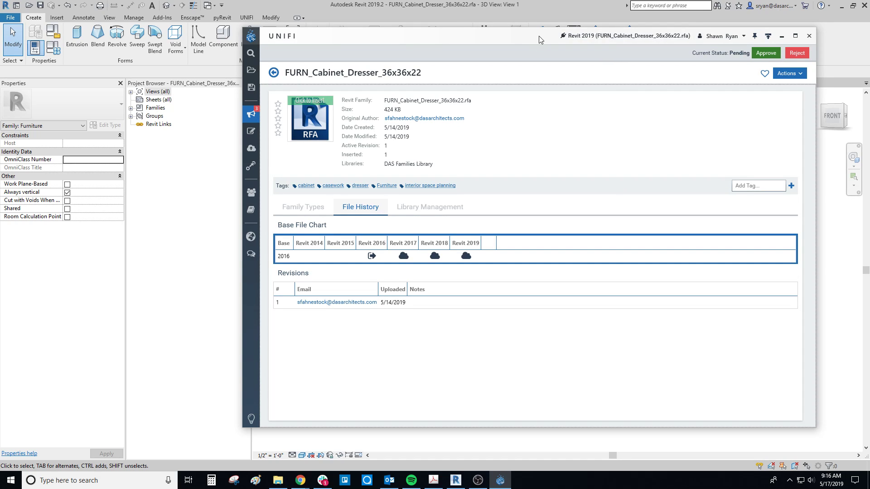
left_click_drag(538, 36, 477, 36)
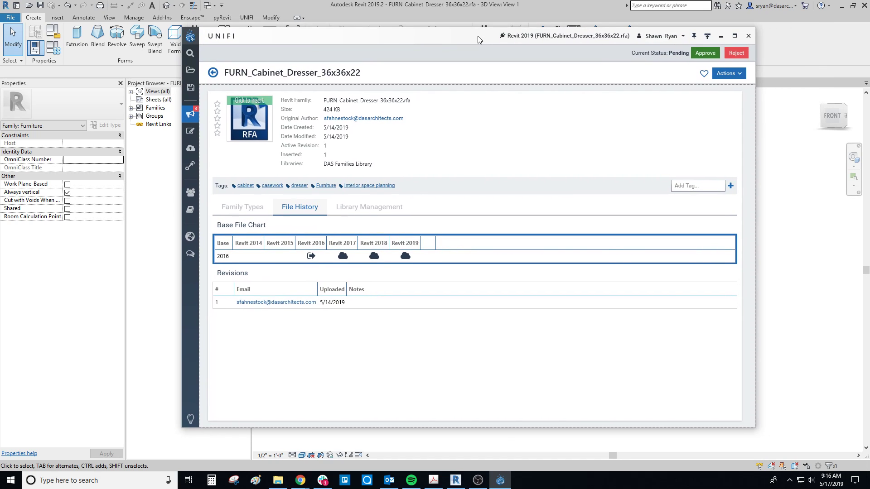
left_click(741, 74)
left_click(748, 93)
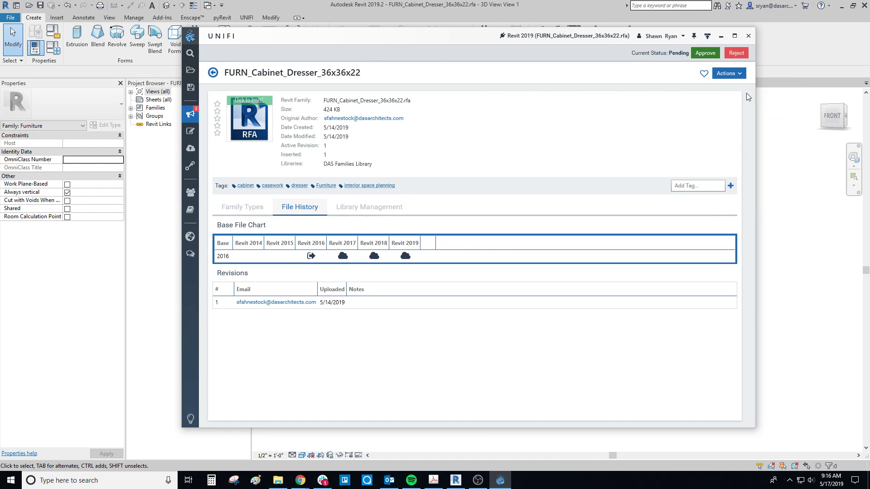
left_click(548, 257)
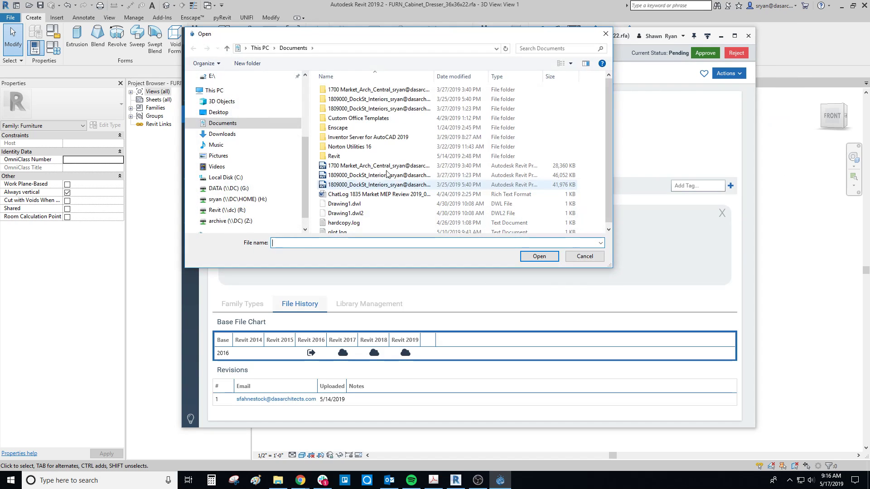
left_click(215, 112)
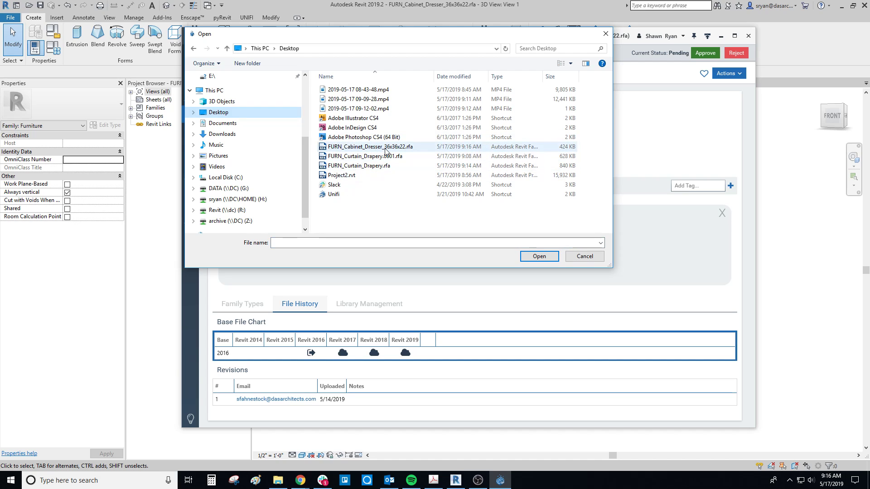
left_click(365, 146)
left_click(543, 257)
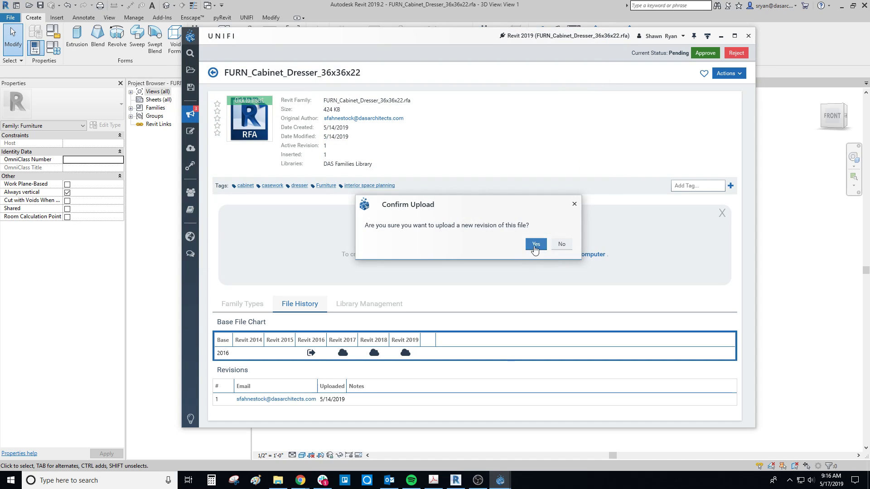
left_click(536, 244)
left_click(532, 255)
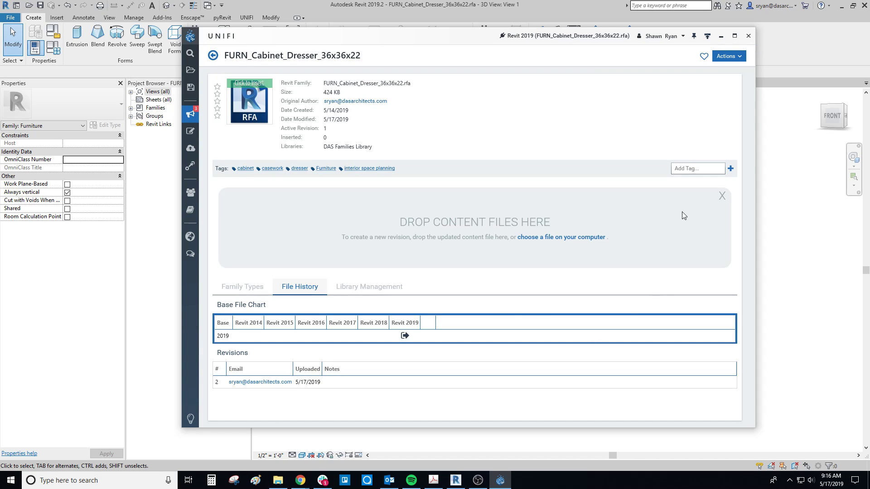
Step: Return to Revit and frame the whole dresser family in the default 3D view
left_click_drag(466, 36, 493, 52)
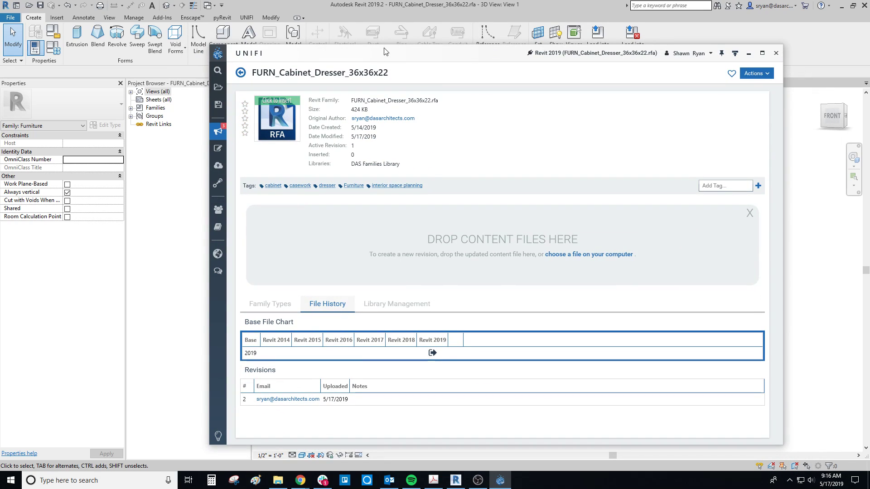
left_click_drag(384, 48, 869, 70)
left_click(708, 199)
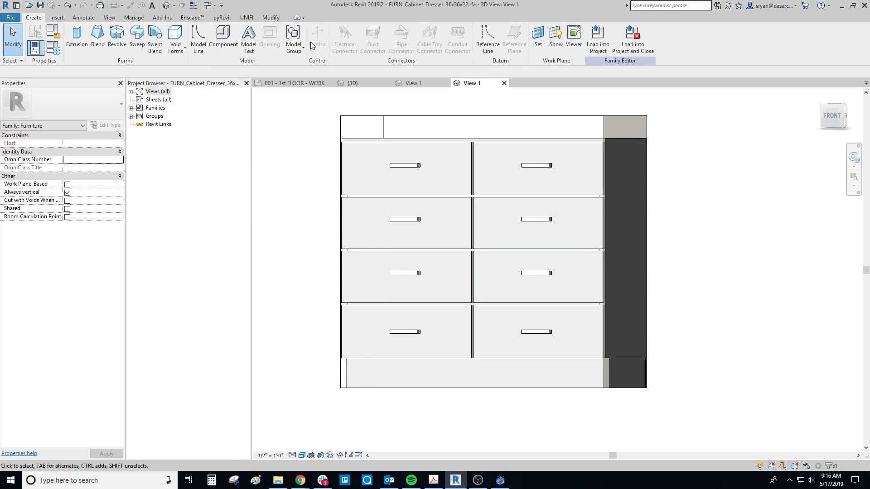
left_click(167, 5)
middle_click_drag(650, 270, 696, 310, "shift")
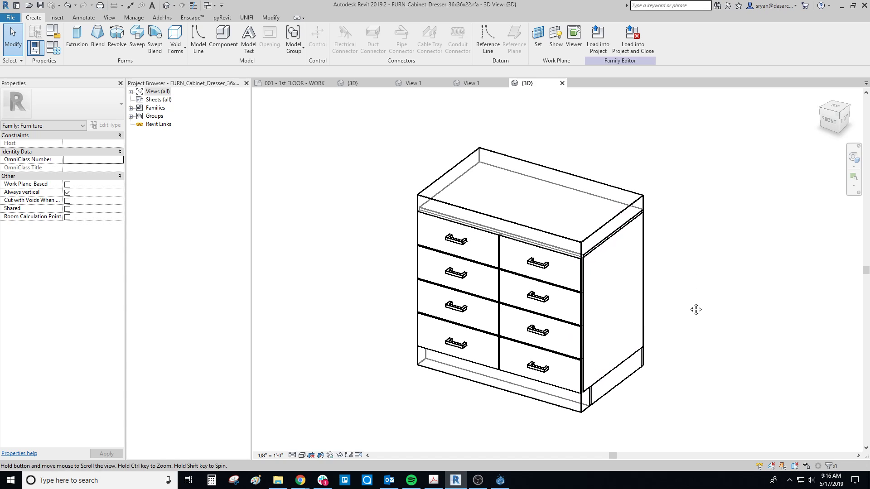
Step: In UNIFI, capture a preview image for the dresser from the Revit 3D view, cropped closely around the dresser
left_click(500, 481)
mouse_move(444, 62)
left_mouse_down()
mouse_move(562, 52)
mouse_move(441, 56)
left_mouse_up()
left_click(745, 72)
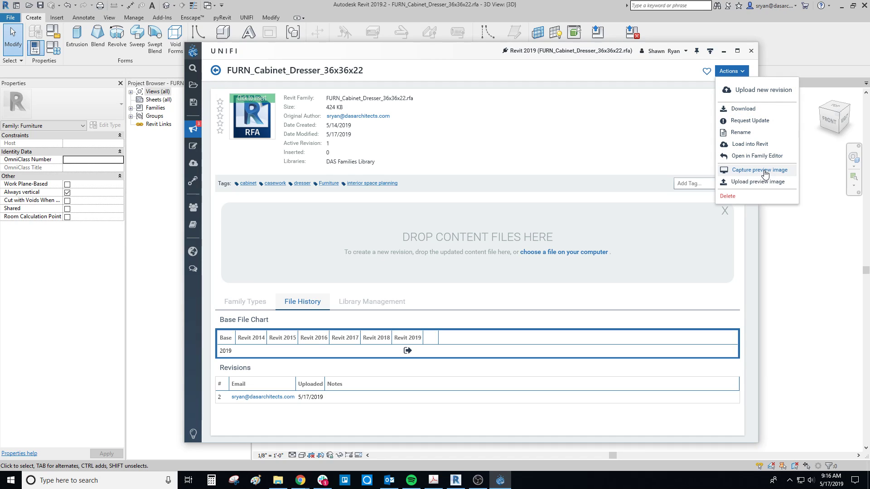
left_click(671, 69)
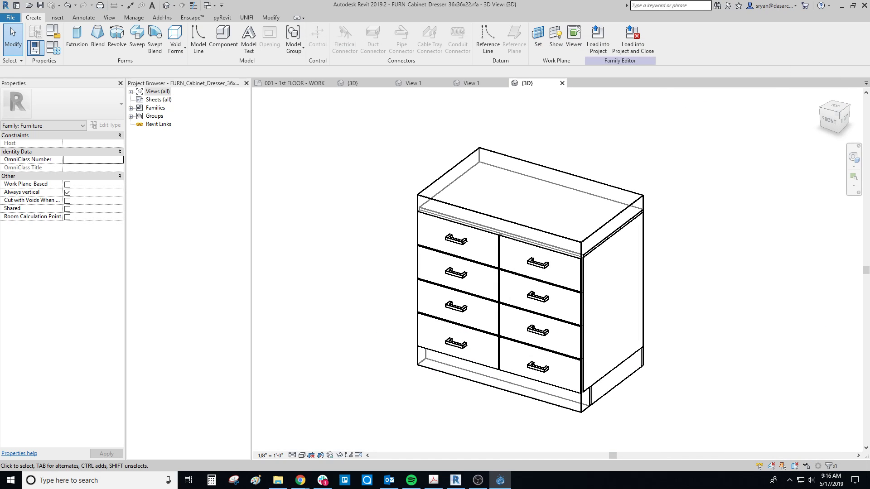
left_click(144, 145)
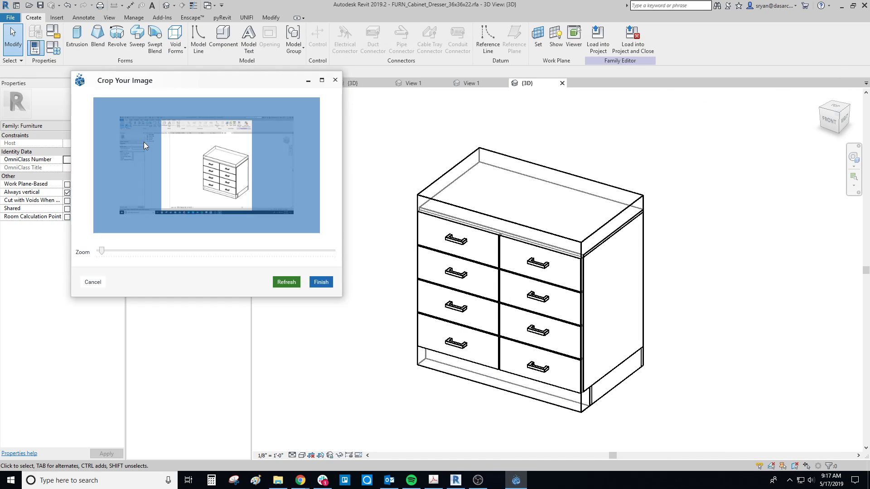
left_click_drag(219, 160, 212, 161)
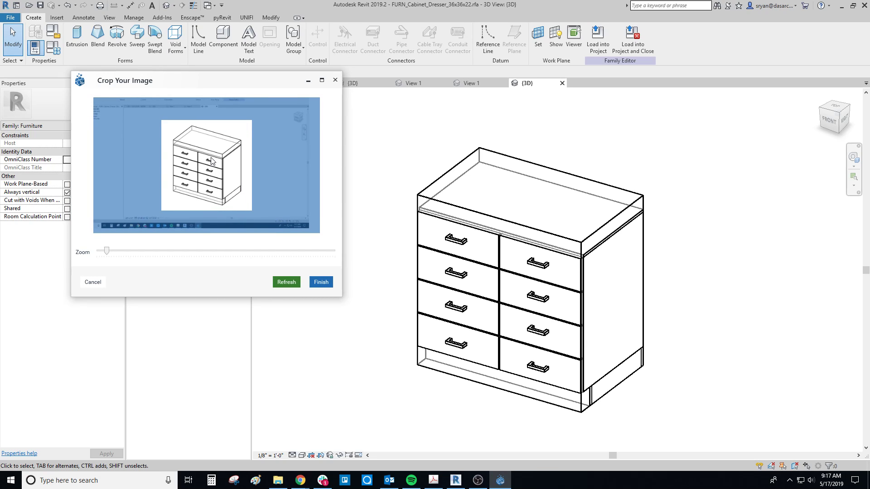
left_click(324, 281)
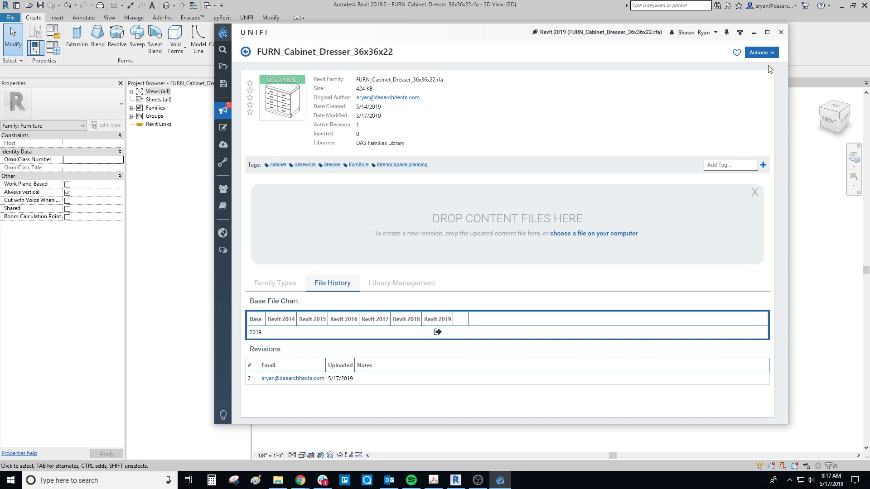
Step: Reopen the pending FURN_Cabinet_Dresser_36x36x22 upload from the notifications and approve it with the note "Looks good!"
left_click(775, 53)
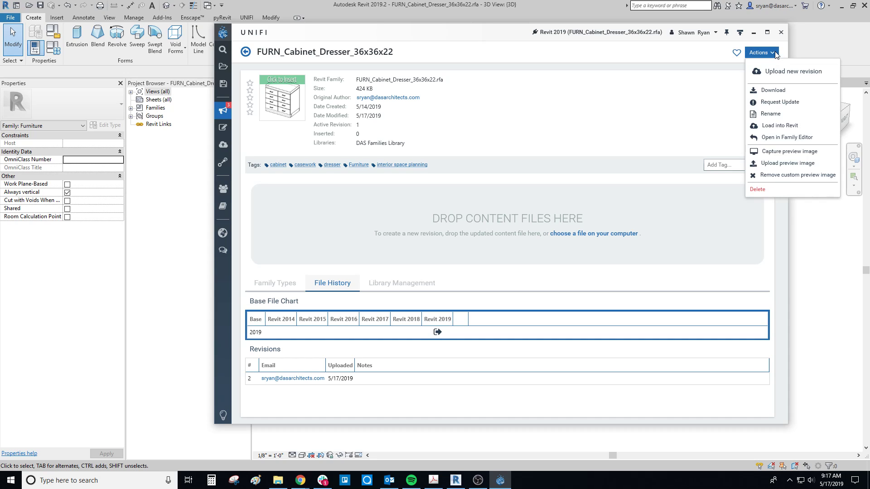
left_click(407, 76)
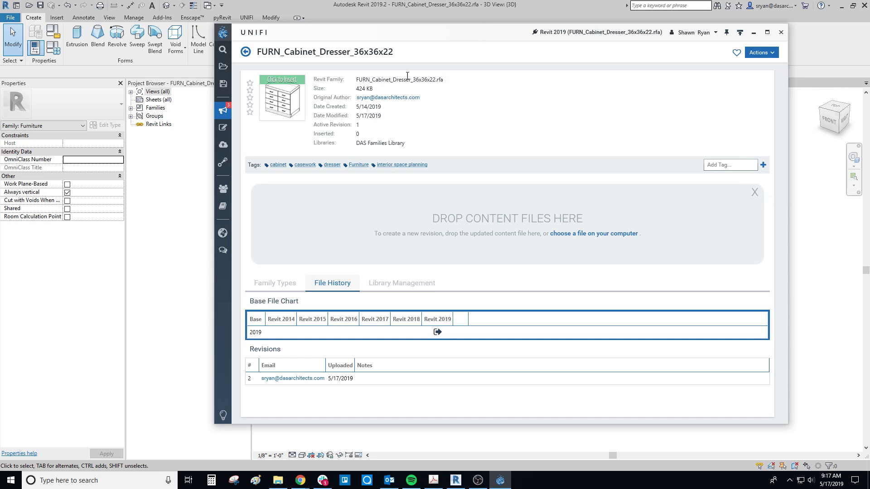
left_click(222, 111)
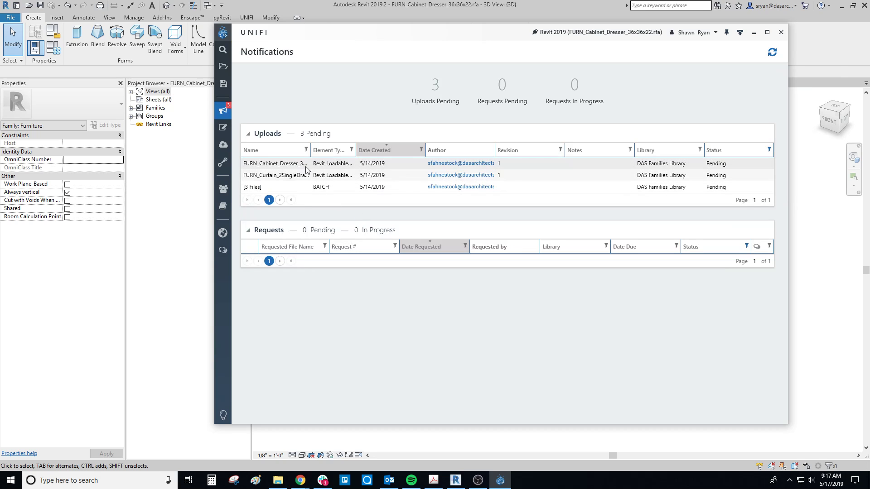
left_click(292, 166)
double_click(296, 166)
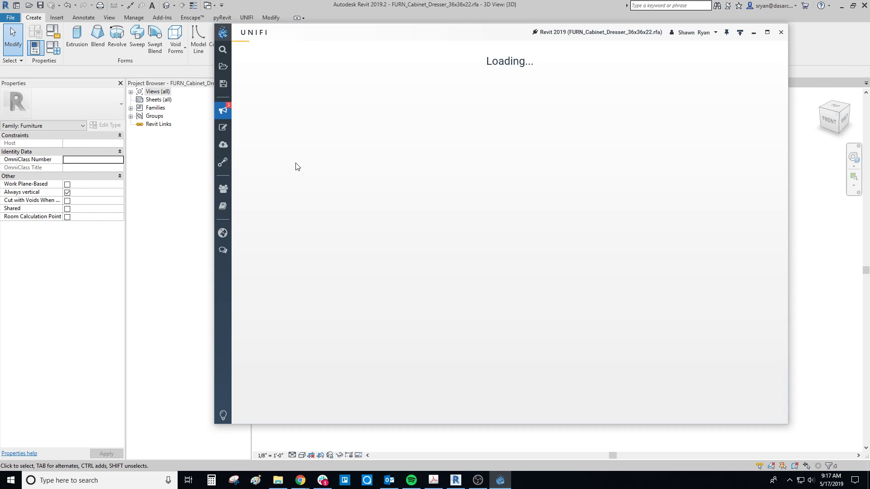
left_click(743, 51)
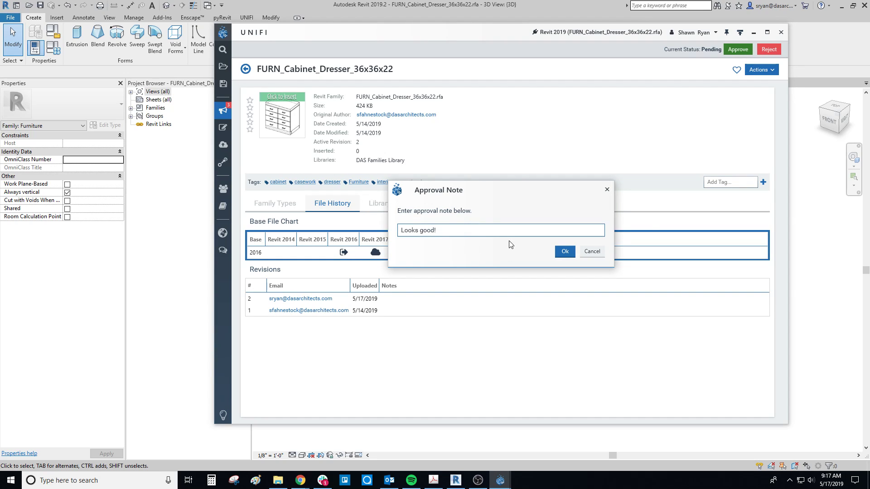
left_click(565, 251)
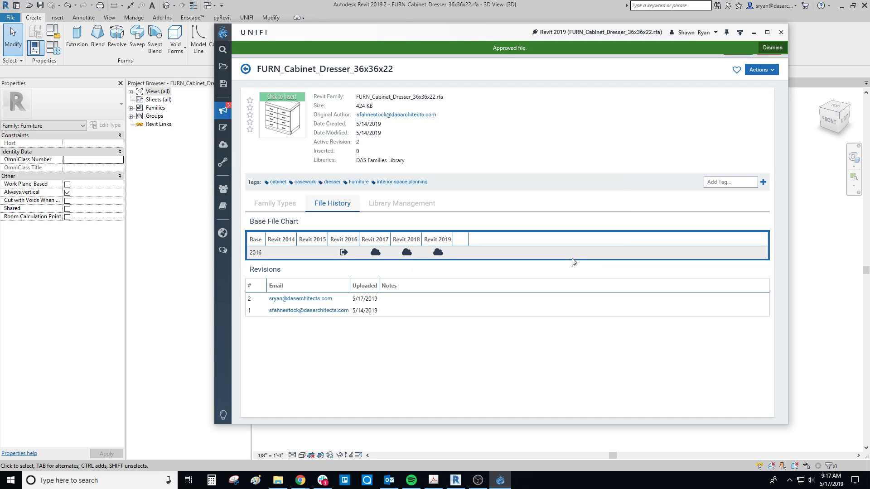
Step: Check the Furniture category of the DAS Families Library for the approved dresser
left_click(223, 67)
left_click(322, 121)
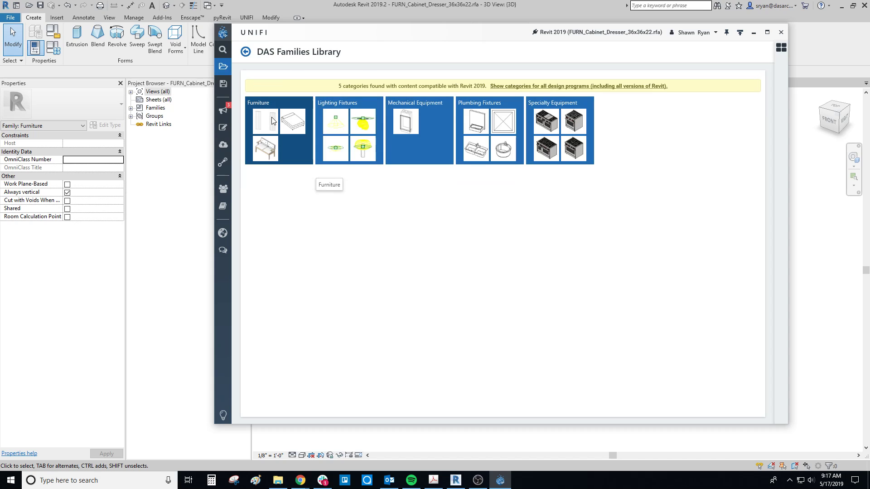
left_click(274, 120)
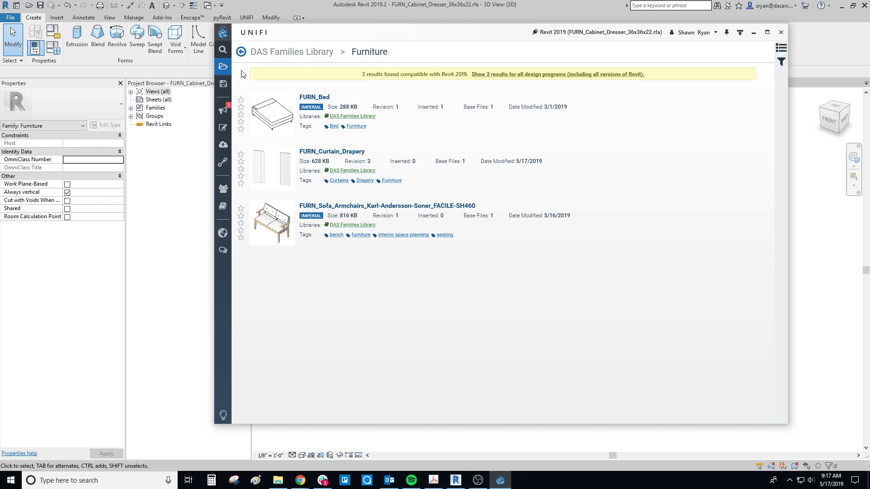
Step: Look through the Specialty Equipment category of the DAS Families Library for the approved dresser
left_click(223, 66)
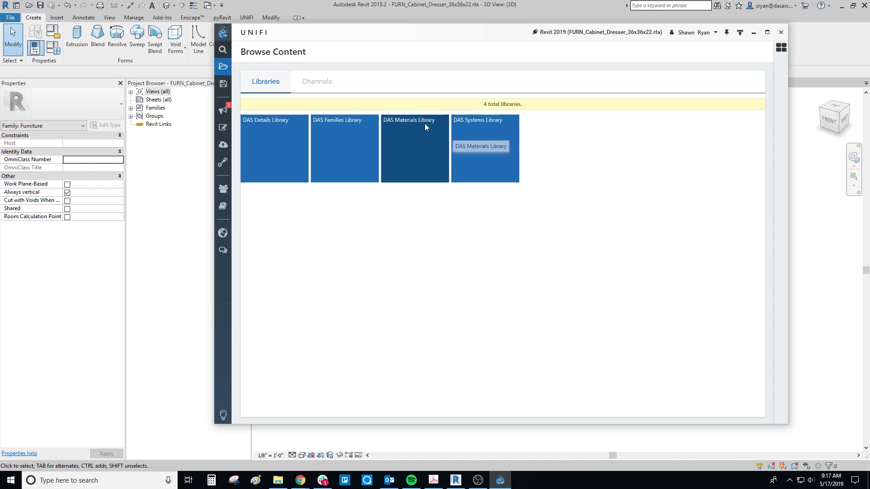
left_click(325, 124)
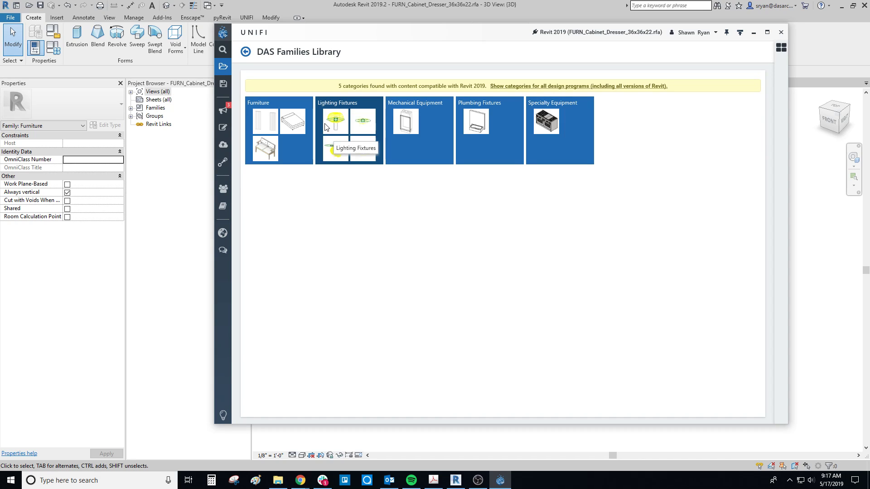
left_click(556, 148)
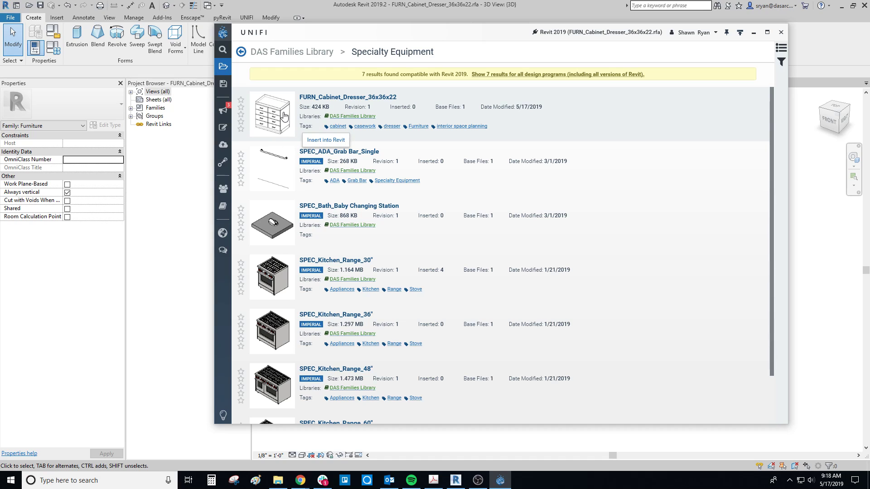
scroll(315, 321, "down", 1)
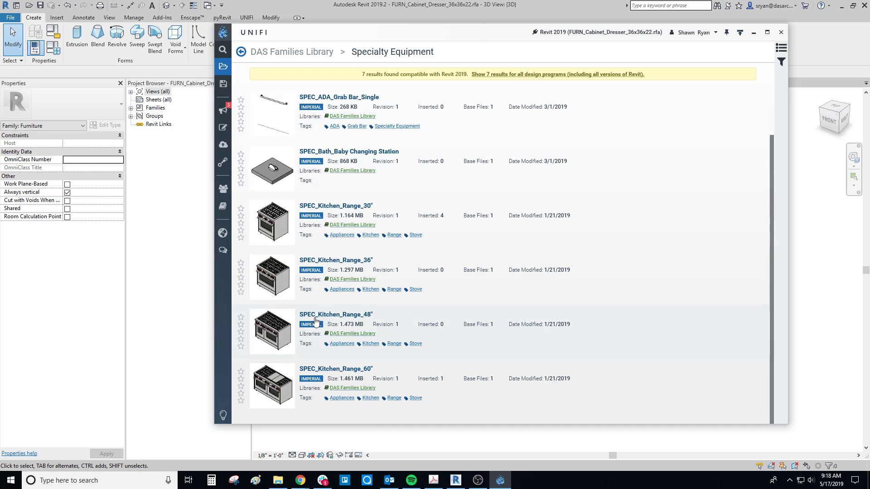
scroll(316, 320, "up", 1)
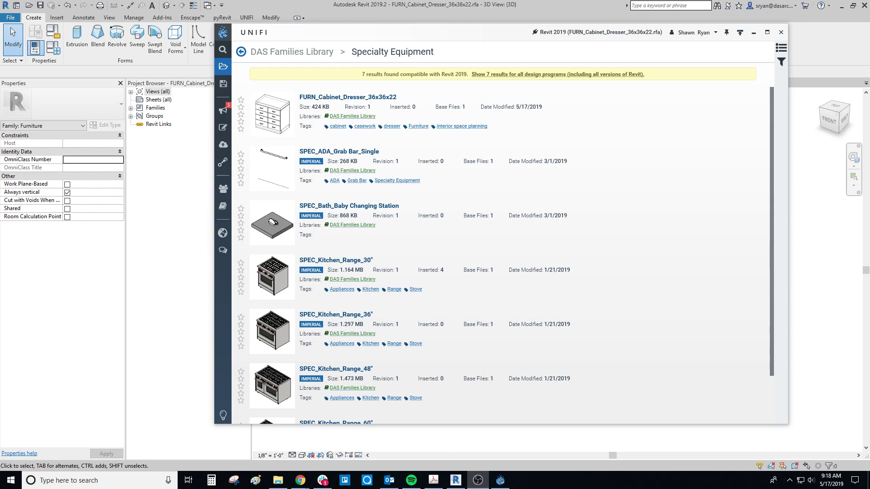